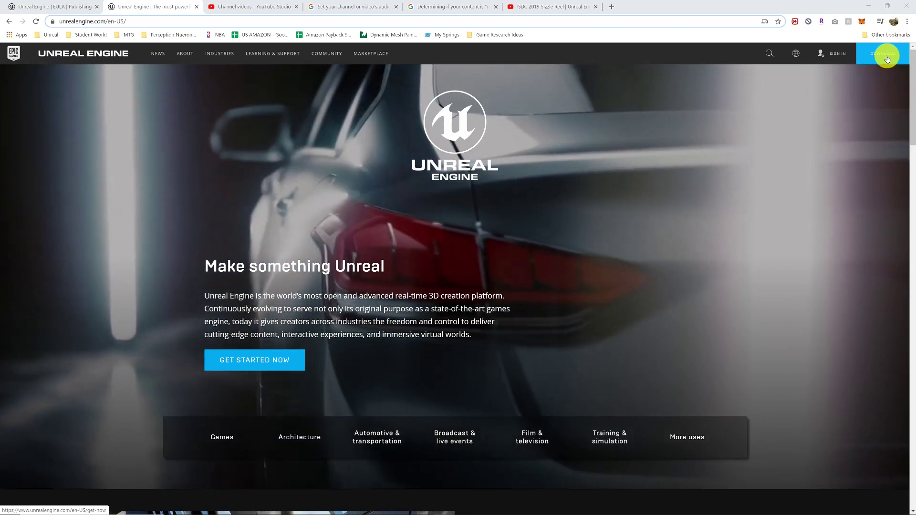
- Open the Unreal Engine download options and select the Publishing License
left_click(885, 57)
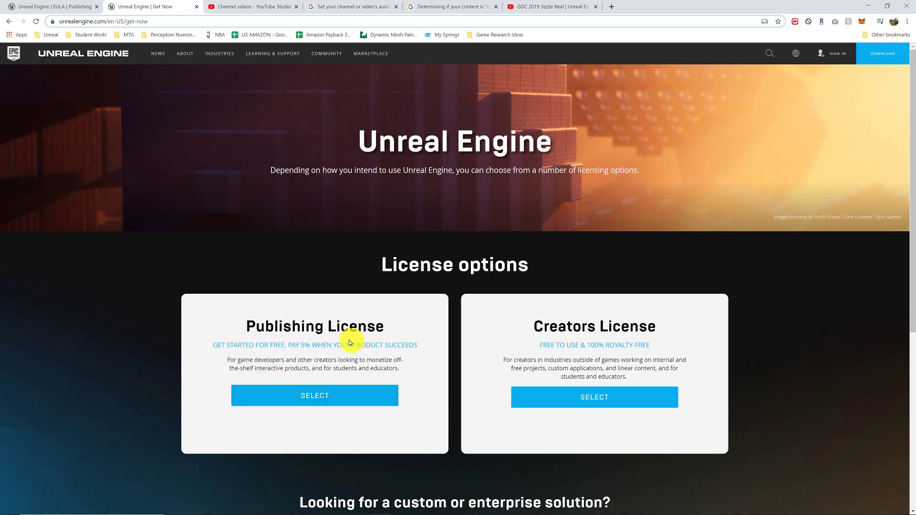
scroll(388, 373, "down", 3)
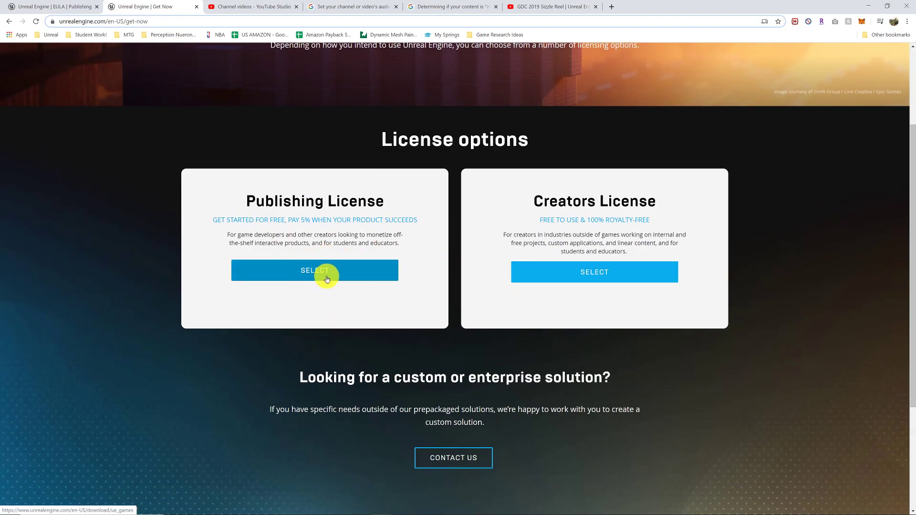
left_click(327, 279)
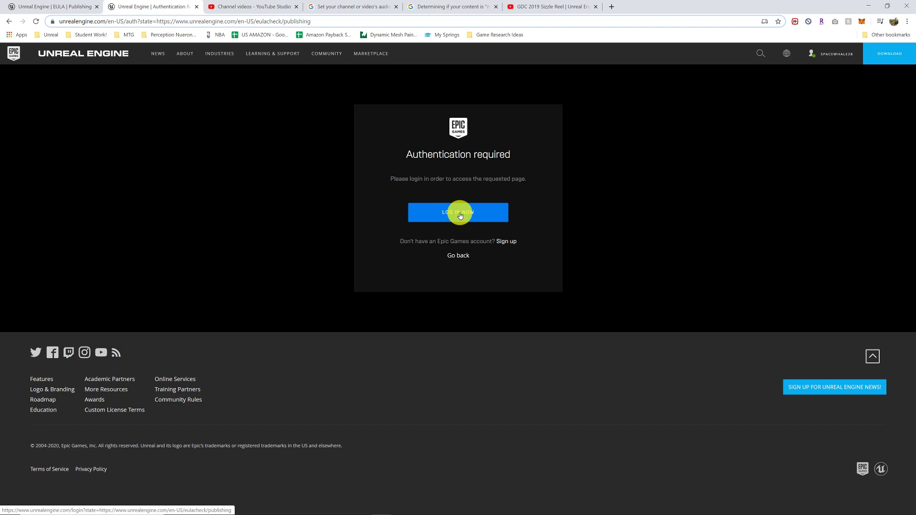
- Switch to the already signed-in license page and accept the Unreal Engine End User License Agreement for Publishing
left_click(47, 5)
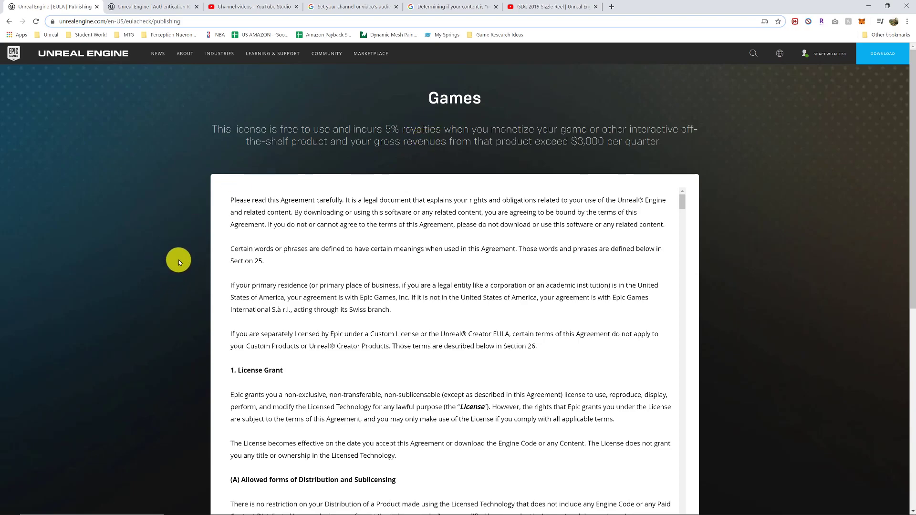
scroll(182, 258, "down", 4)
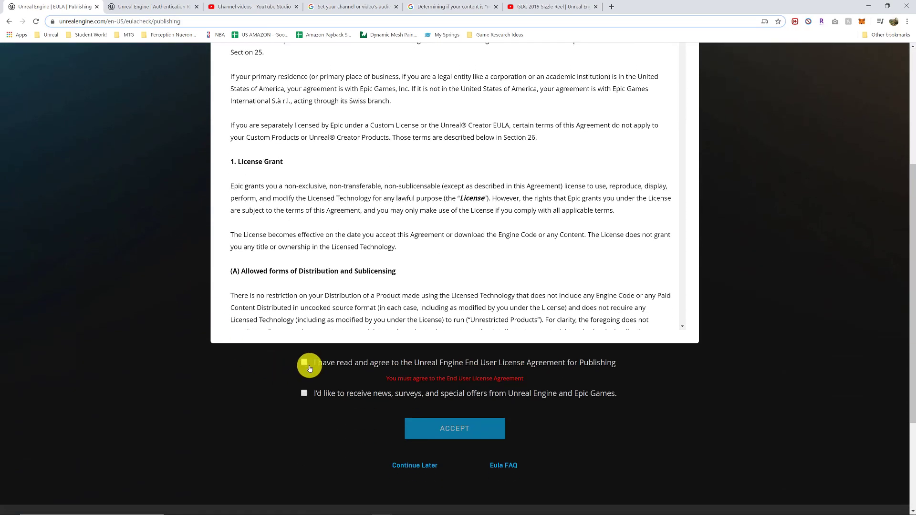
left_click(302, 364)
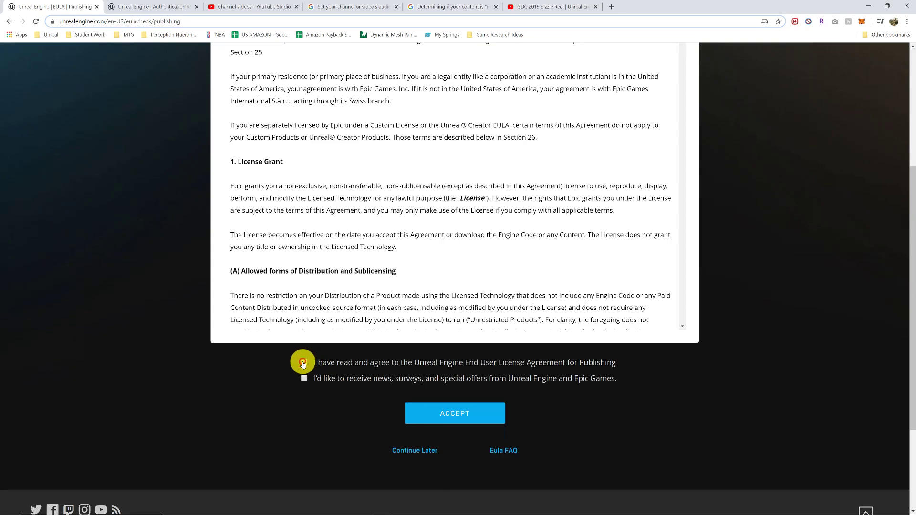
left_click(459, 414)
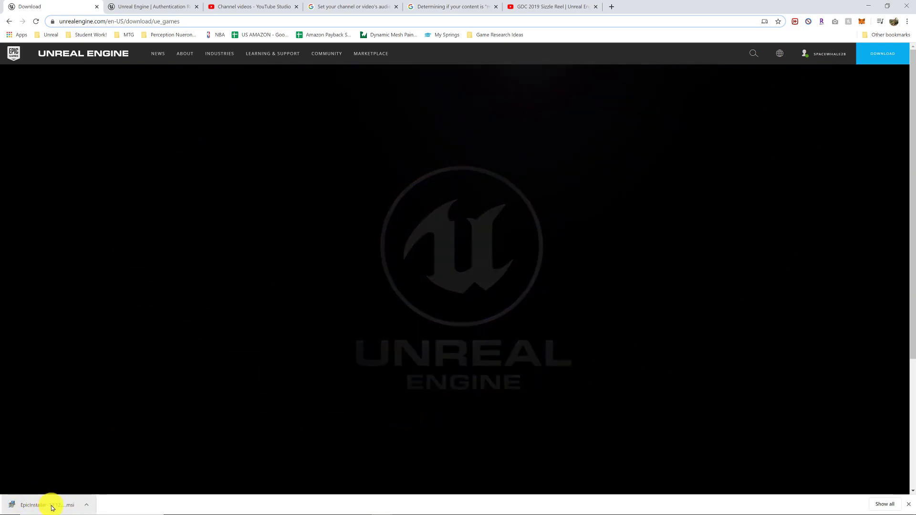
left_click(45, 504)
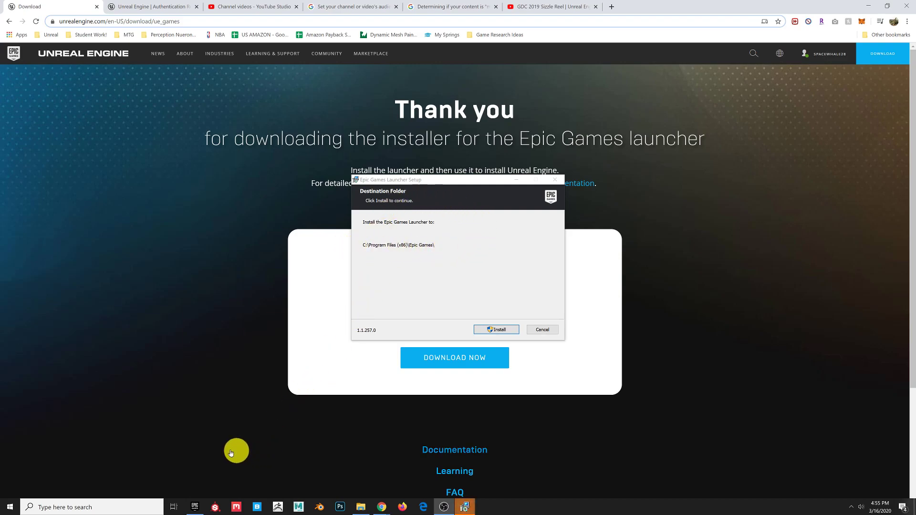
left_click(542, 329)
left_click(439, 277)
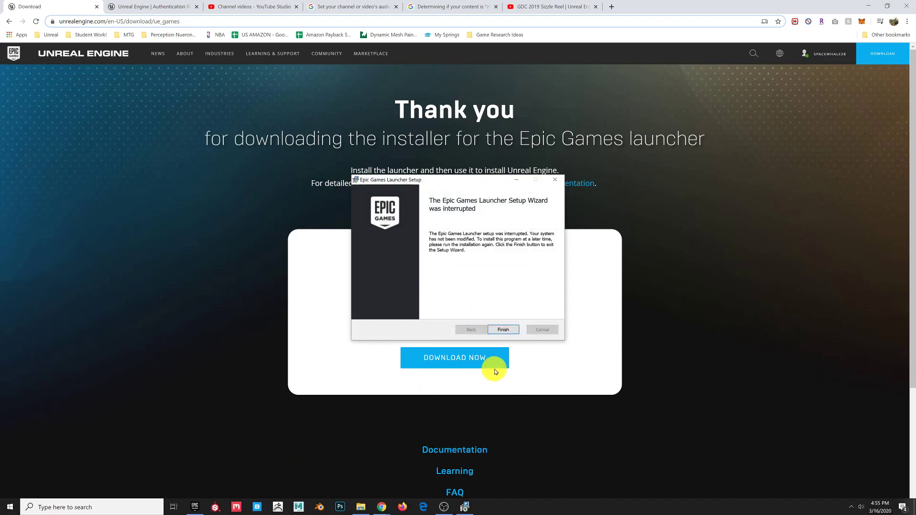
left_click(503, 329)
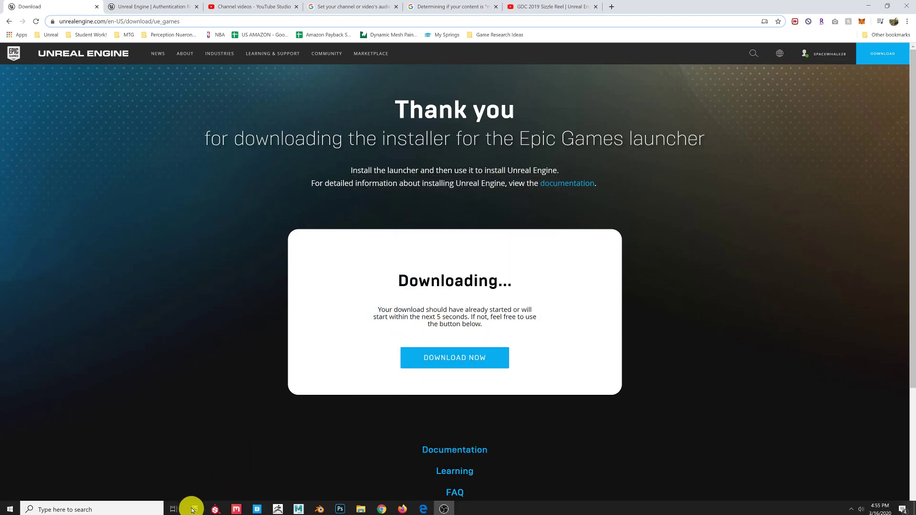
- Switch to the Epic Games Launcher and look through its Home news and the Store's games
left_click(193, 505)
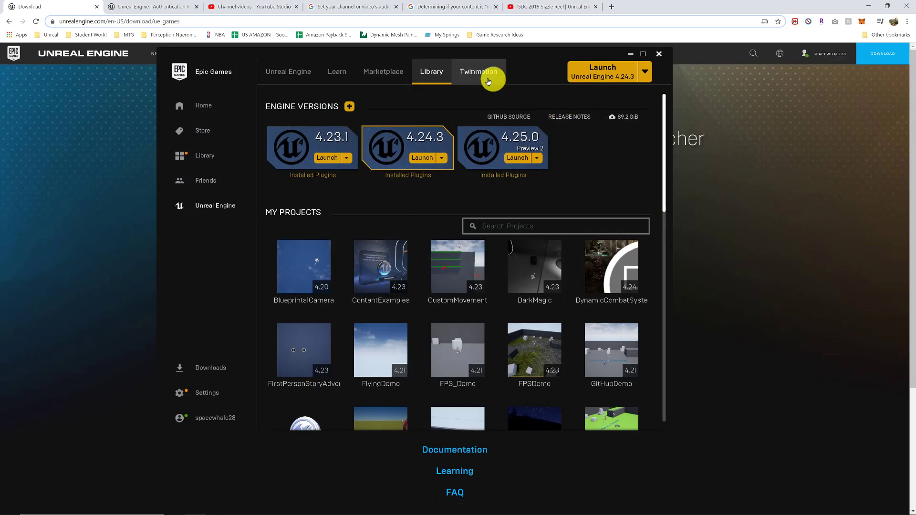
left_click(202, 110)
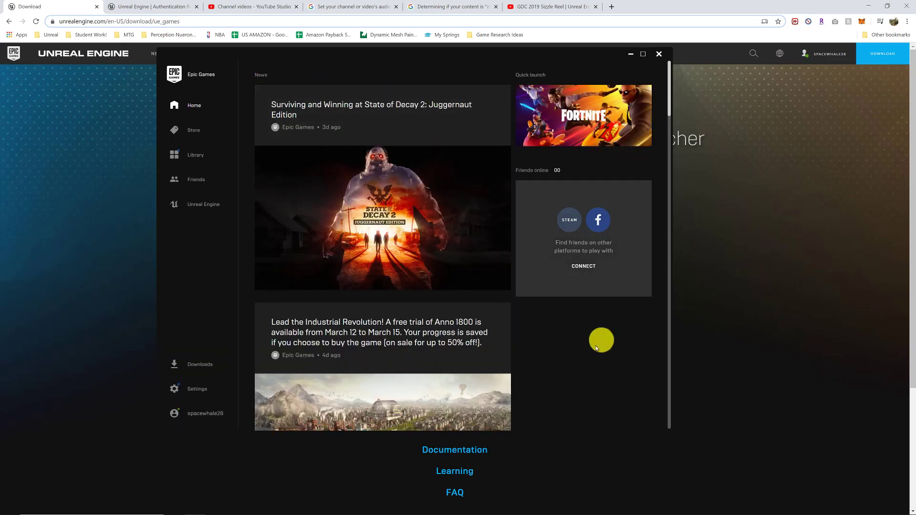
scroll(605, 241, "down", 5)
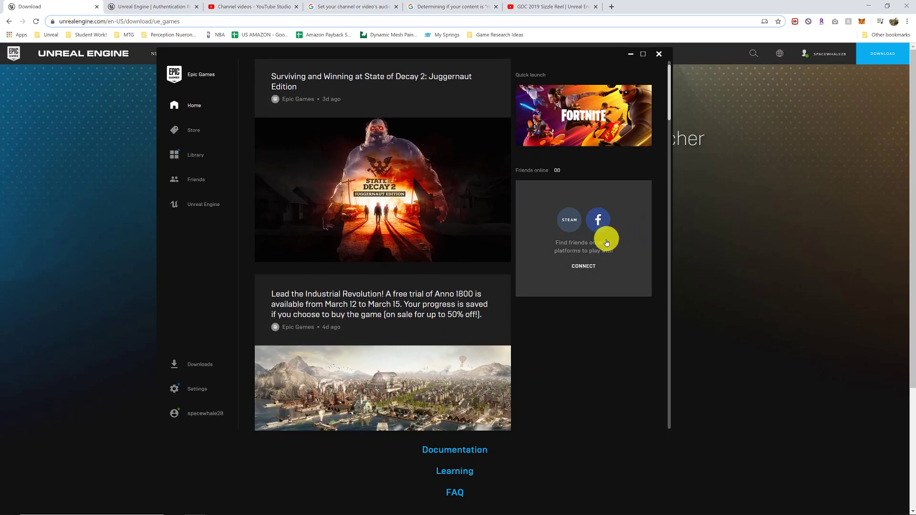
scroll(458, 281, "up", 3)
scroll(439, 274, "up", 3)
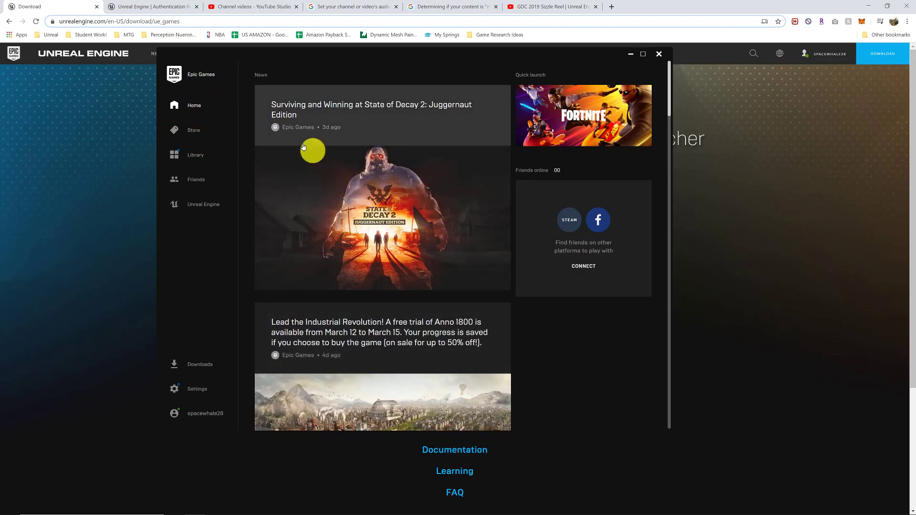
left_click(194, 130)
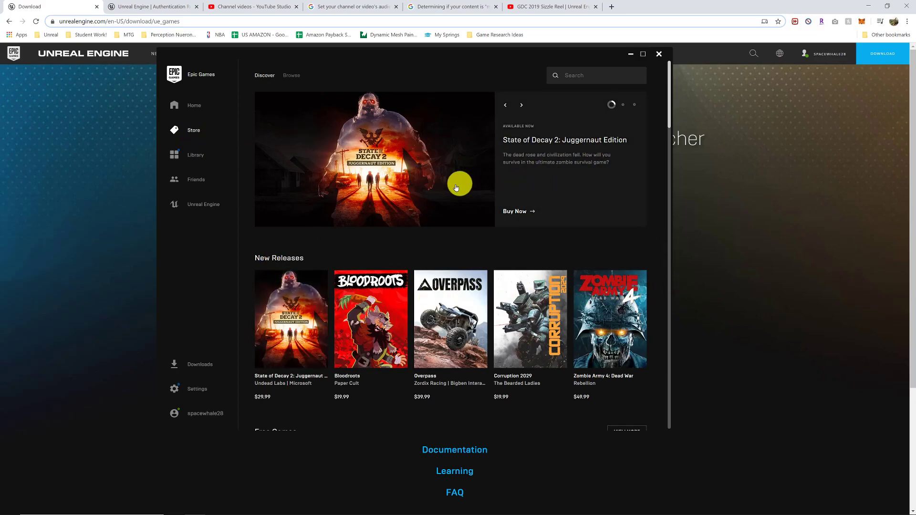
scroll(425, 238, "down", 6)
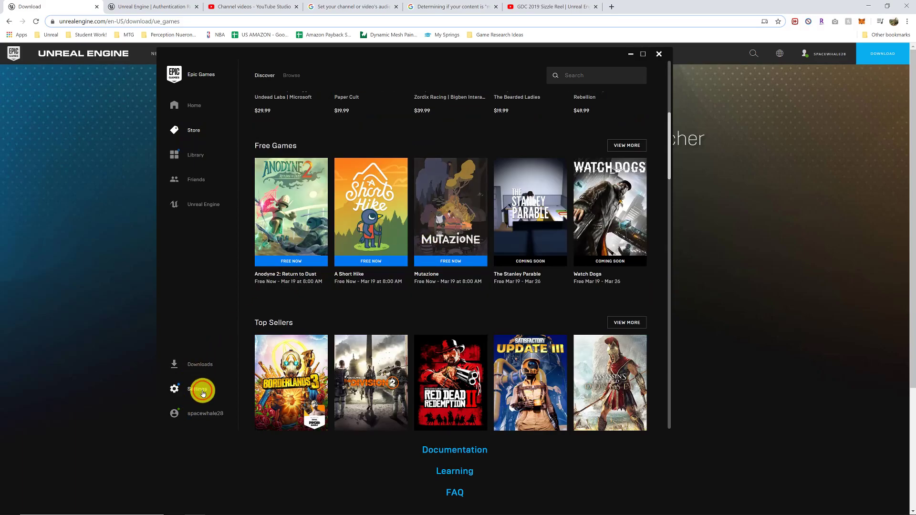
- Review the launcher's settings, including the general and Manage Games options, and return to the main view
left_click(199, 388)
scroll(368, 298, "down", 2)
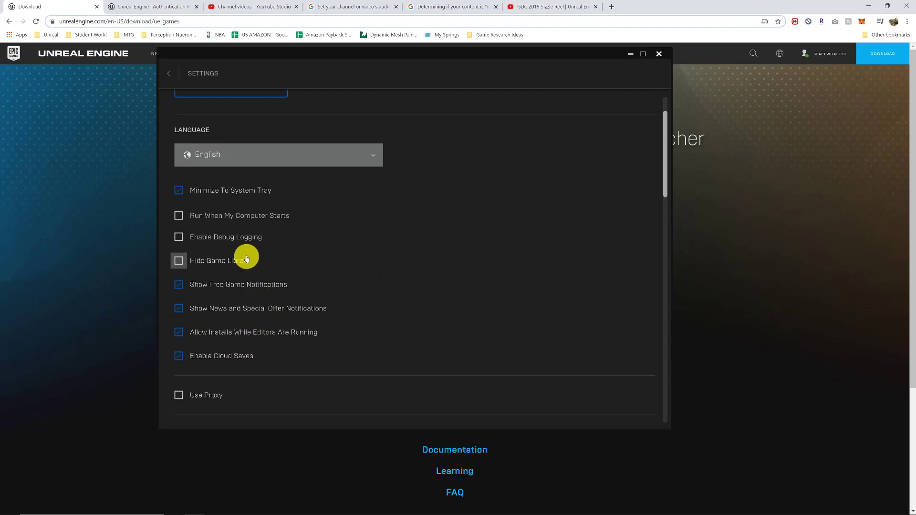
scroll(249, 280, "down", 5)
scroll(260, 334, "down", 6)
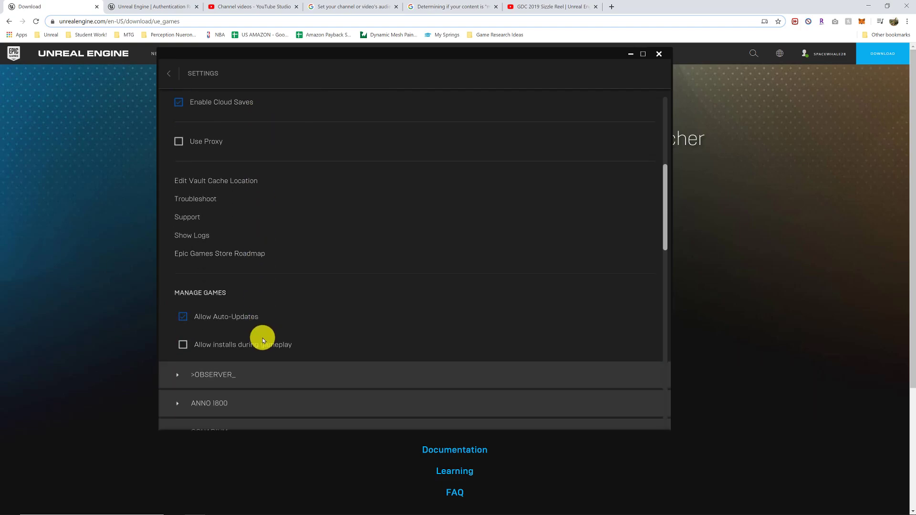
scroll(283, 336, "up", 5)
scroll(268, 289, "up", 8)
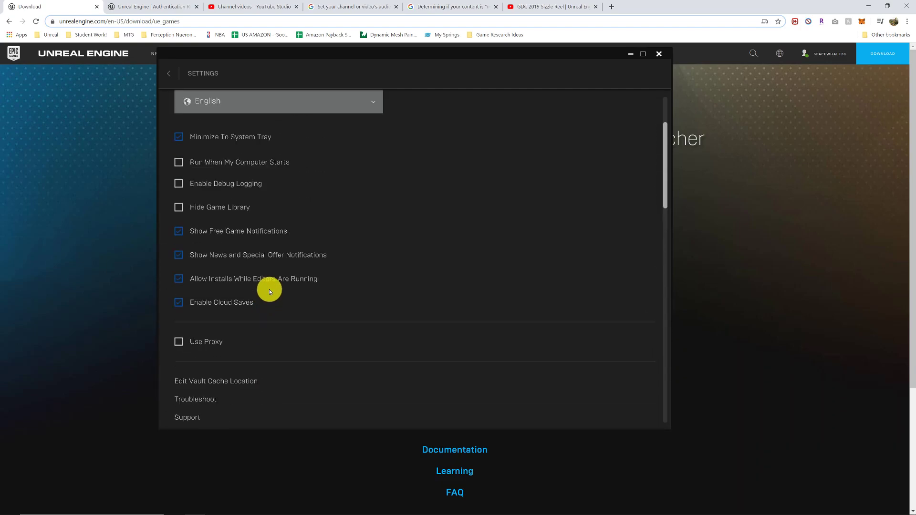
left_click(168, 75)
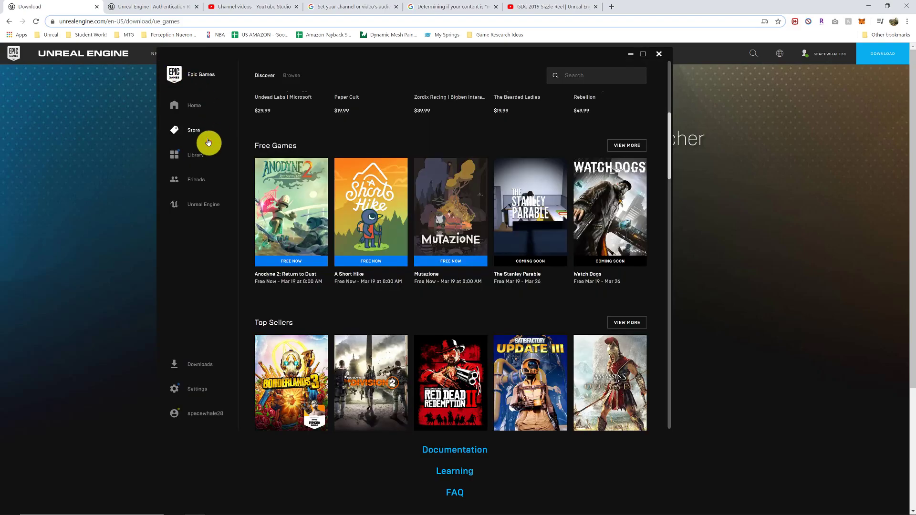
- Add an engine version slot for 4.22.0 in the Unreal Engine library and look through the available versions
left_click(197, 205)
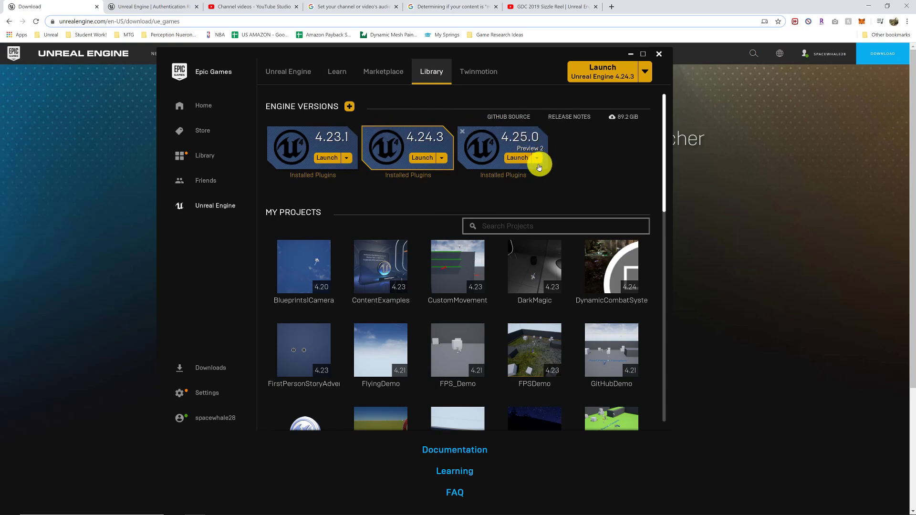
left_click(349, 106)
left_click(624, 138)
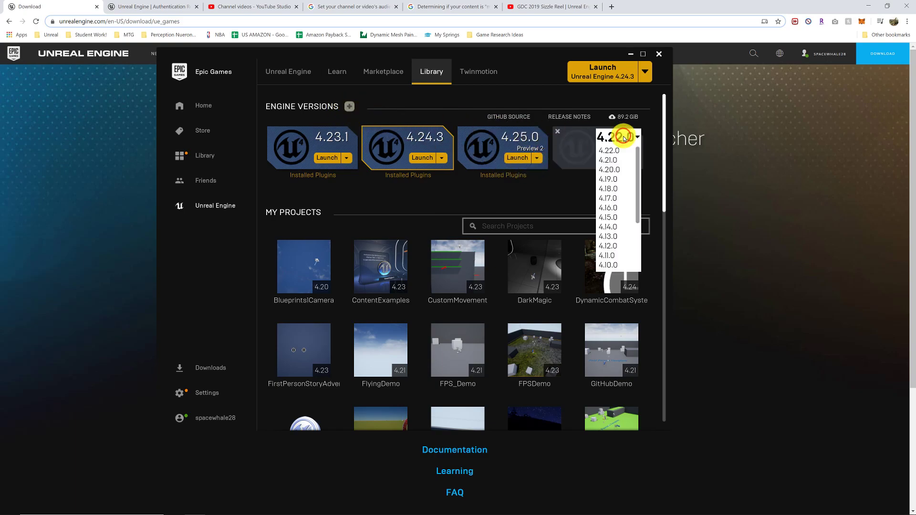
scroll(621, 246, "down", 5)
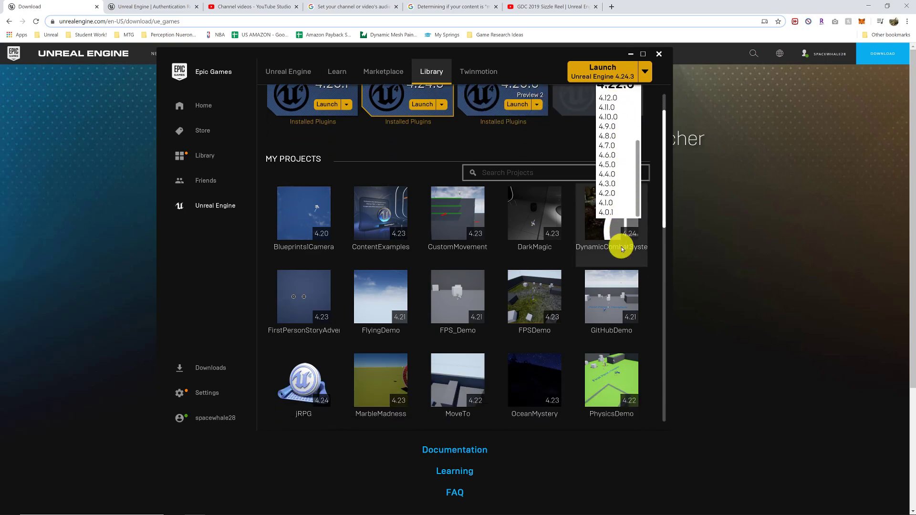
scroll(622, 239, "up", 5)
left_click(577, 180)
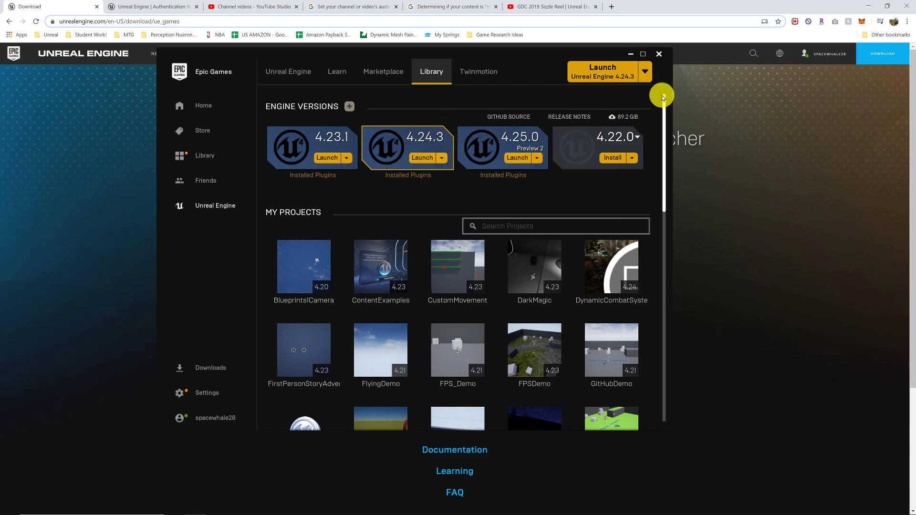
- Check which engine versions can be chosen for the launcher's main Launch option, keeping the current choice
left_click(647, 78)
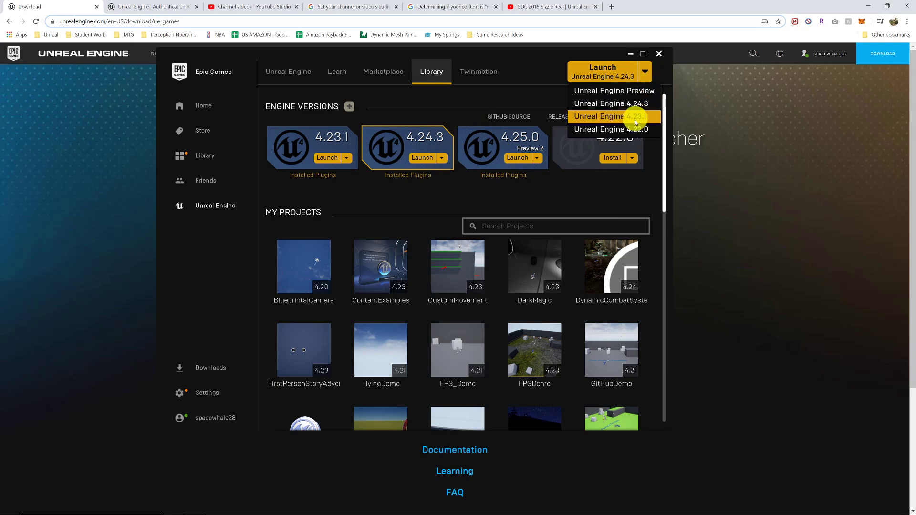
left_click(646, 78)
left_click(648, 78)
left_click(647, 79)
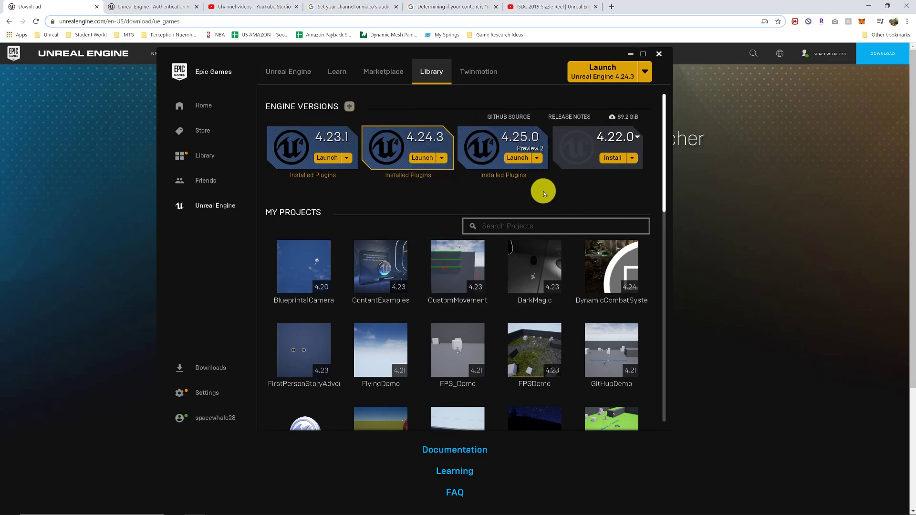
- Look through My Projects and the Vault, checking the project choices for adding the First Person Puzzle Template without adding it
scroll(570, 193, "down", 2)
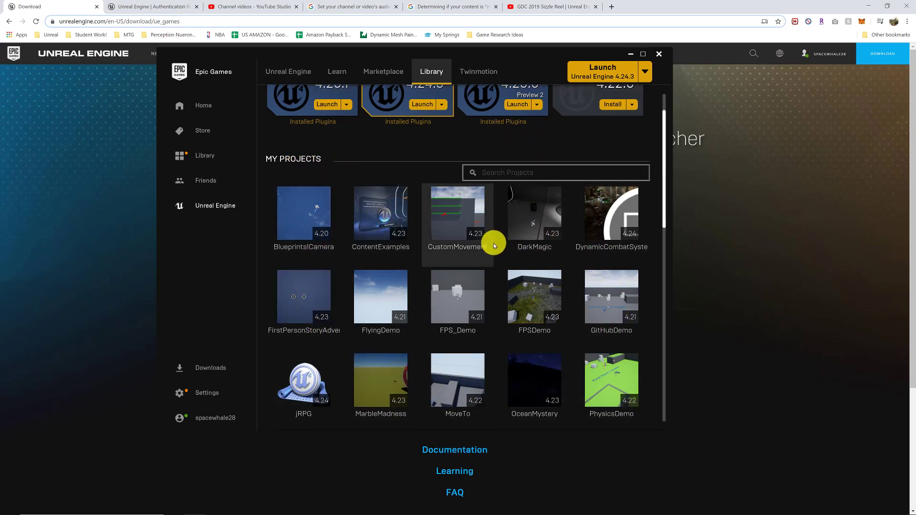
scroll(493, 245, "down", 10)
scroll(523, 265, "down", 10)
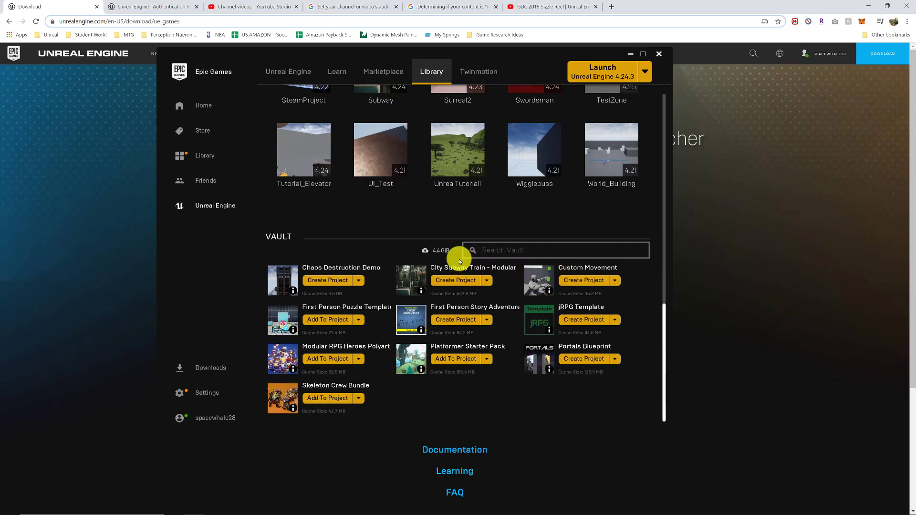
left_click(330, 320)
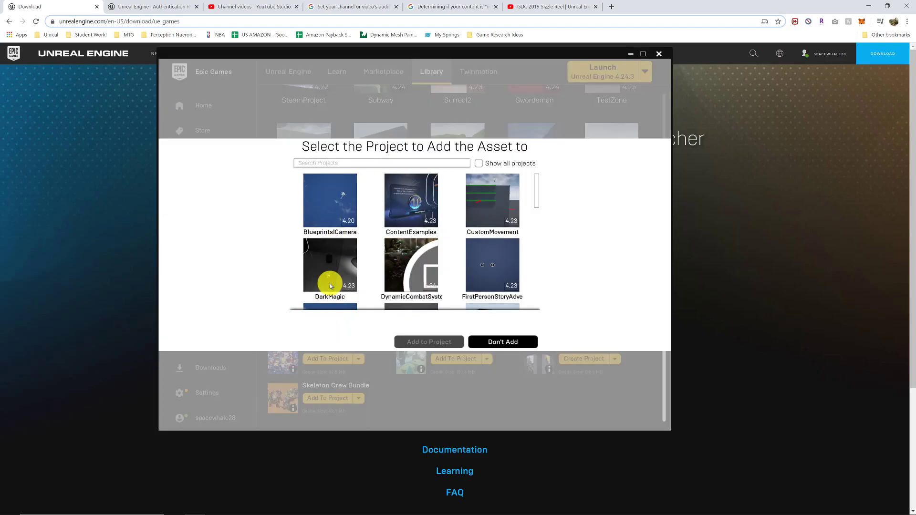
left_click(508, 341)
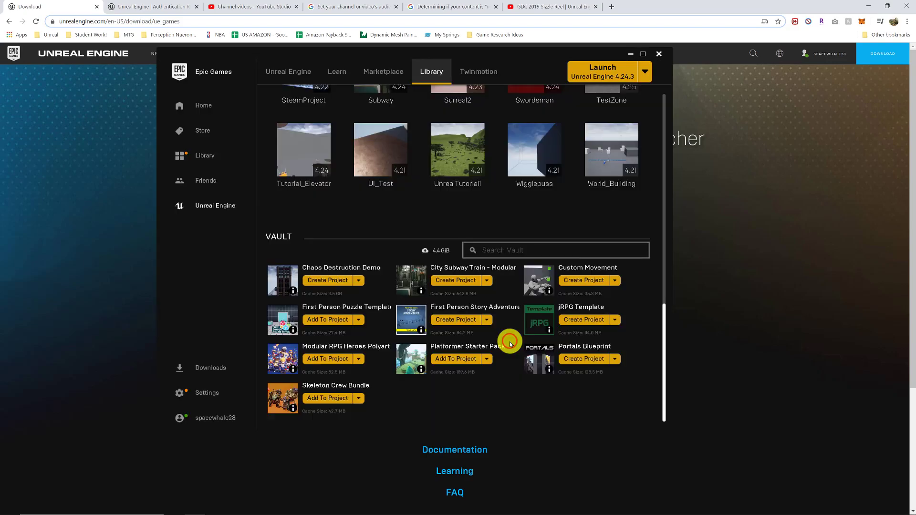
scroll(389, 291, "up", 2)
scroll(382, 294, "up", 10)
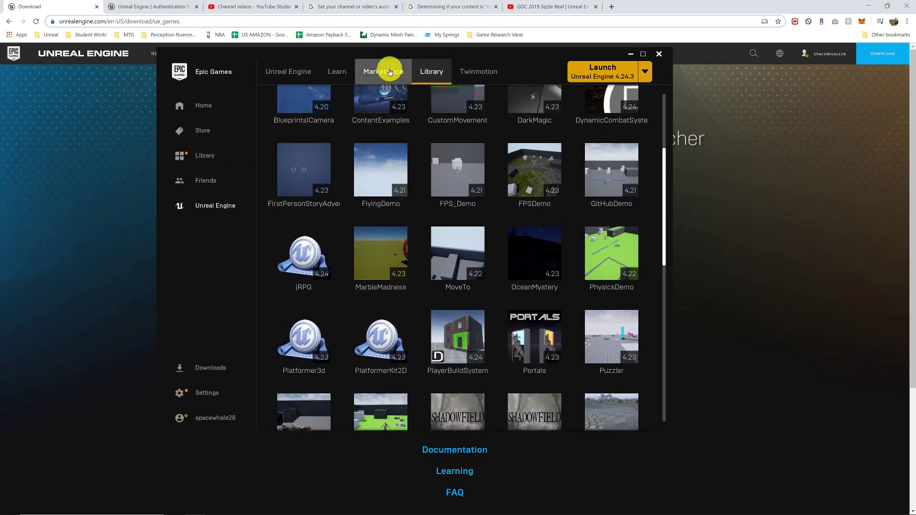
- Open the Marketplace's free Epic Games Content and browse the listed assets
left_click(401, 72)
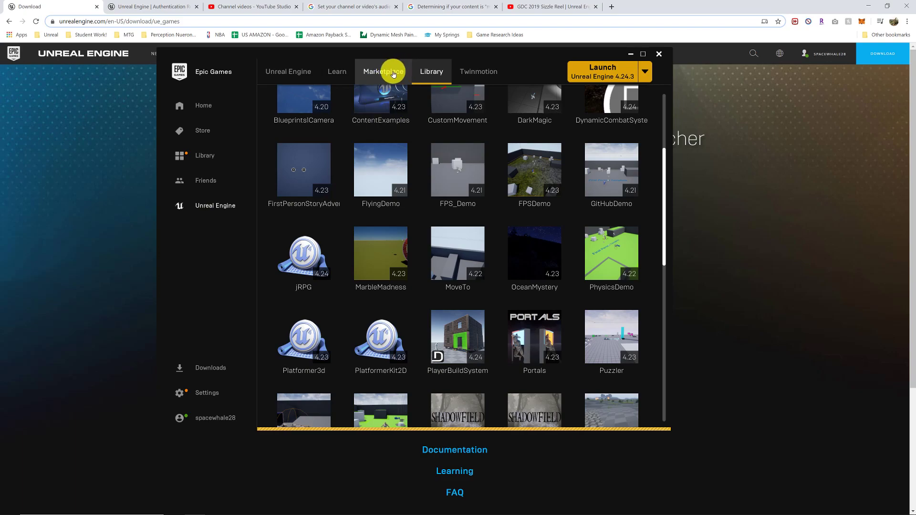
mouse_move(369, 129)
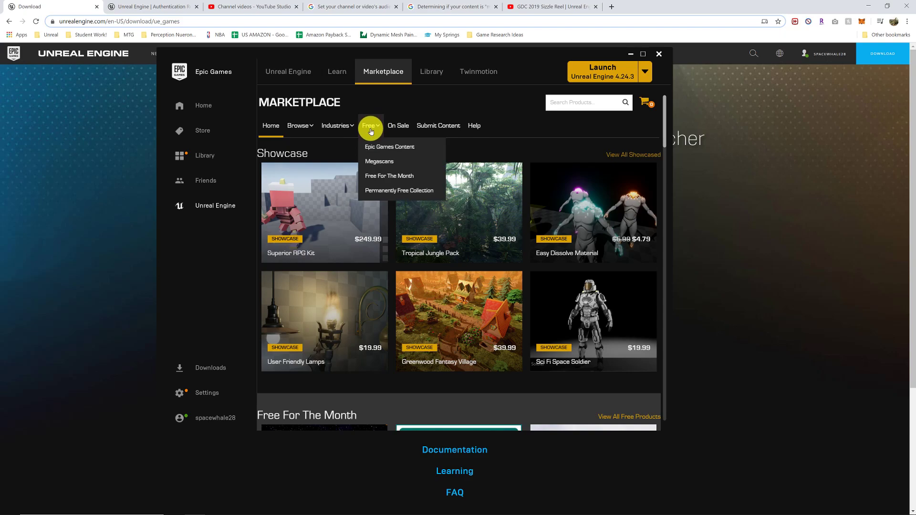
left_click(409, 150)
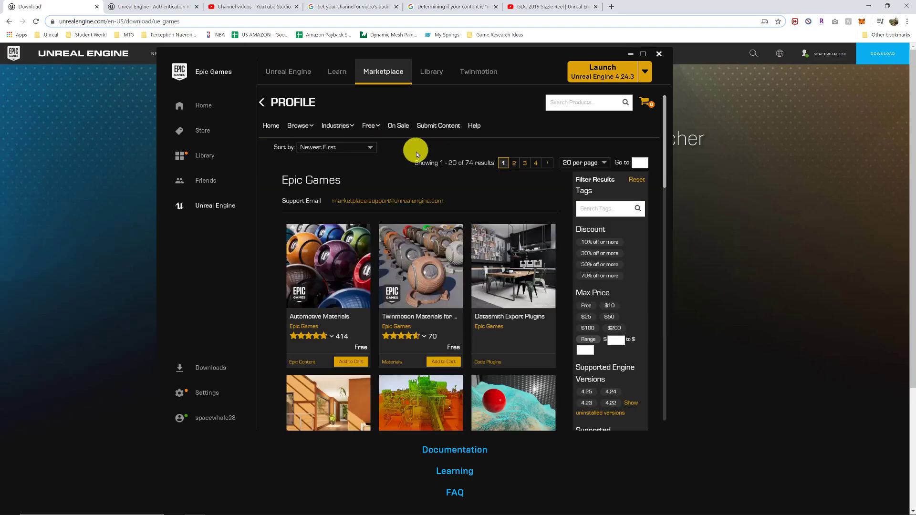
scroll(483, 271, "down", 2)
scroll(483, 270, "down", 10)
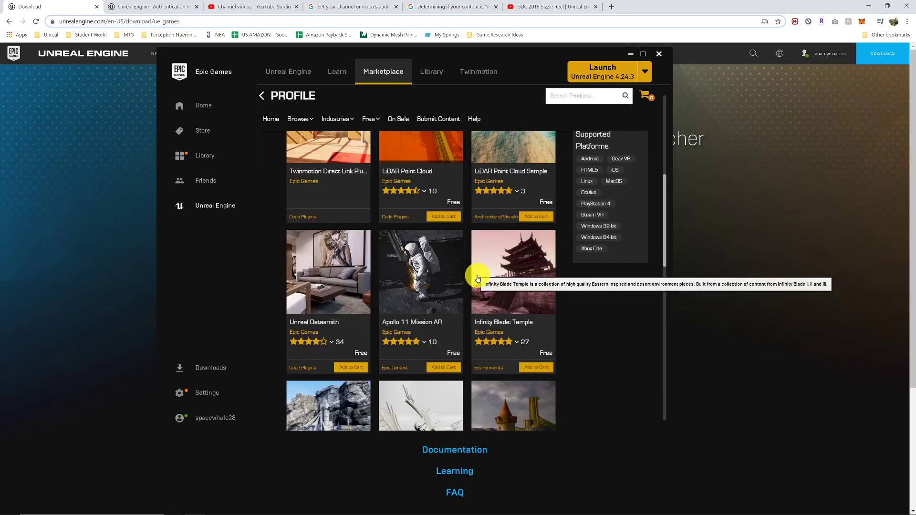
- Show the Marketplace's Free For The Month products and look over the discounted assets
scroll(475, 284, "down", 5)
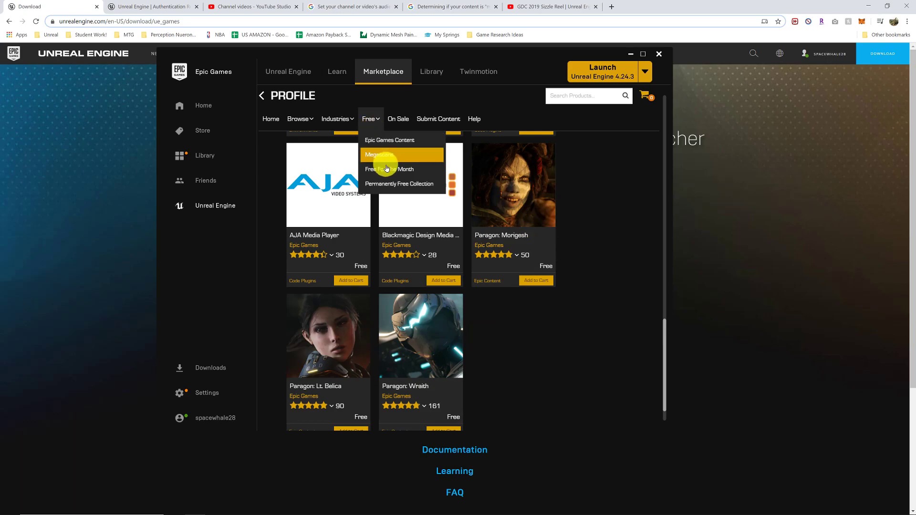
left_click(389, 171)
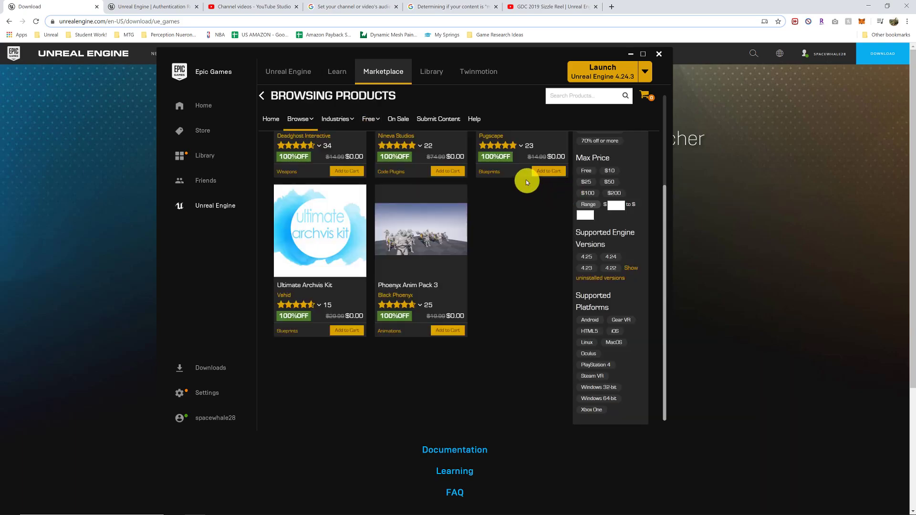
scroll(376, 180, "up", 3)
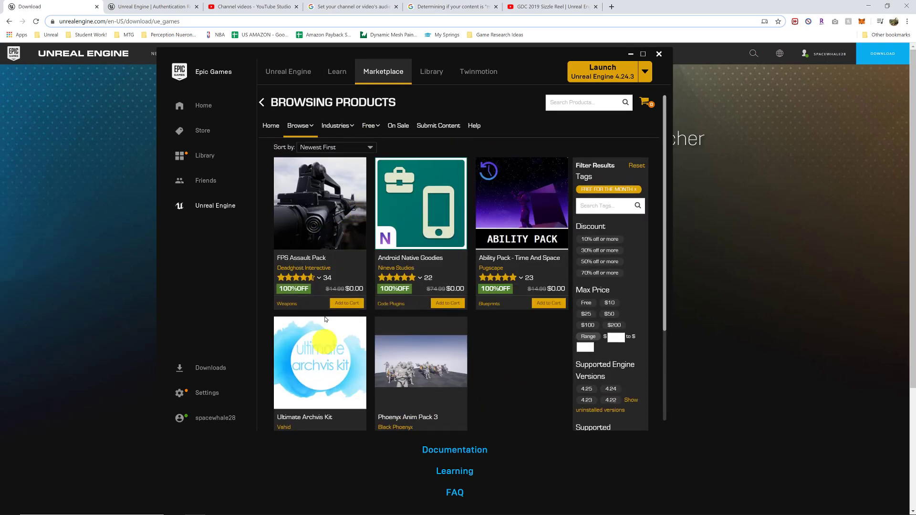
mouse_move(513, 282)
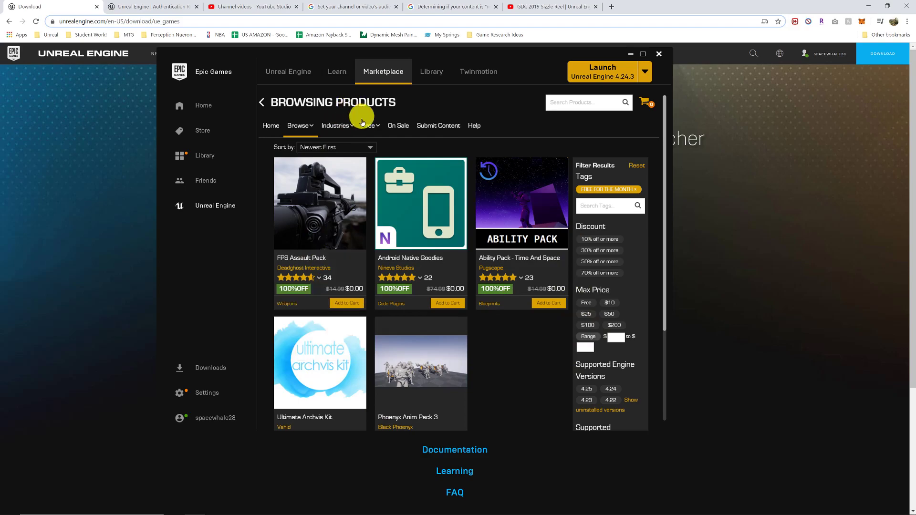
- Open the Marketplace's Permanently Free Collection and browse the listed assets
mouse_move(377, 126)
left_click(406, 192)
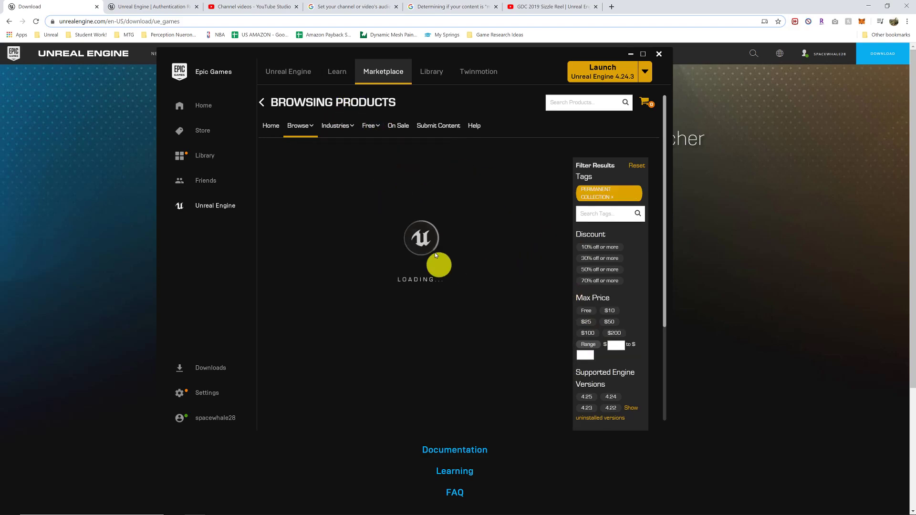
scroll(530, 215, "down", 2)
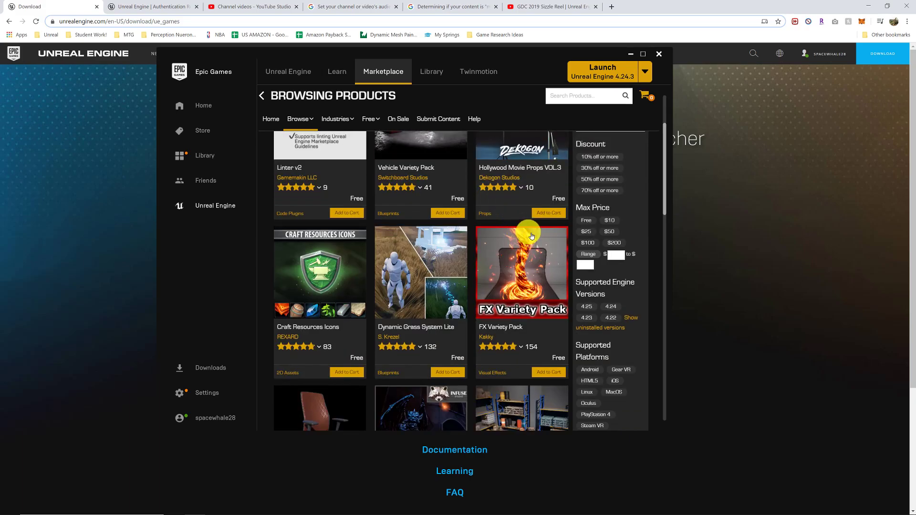
mouse_move(412, 184)
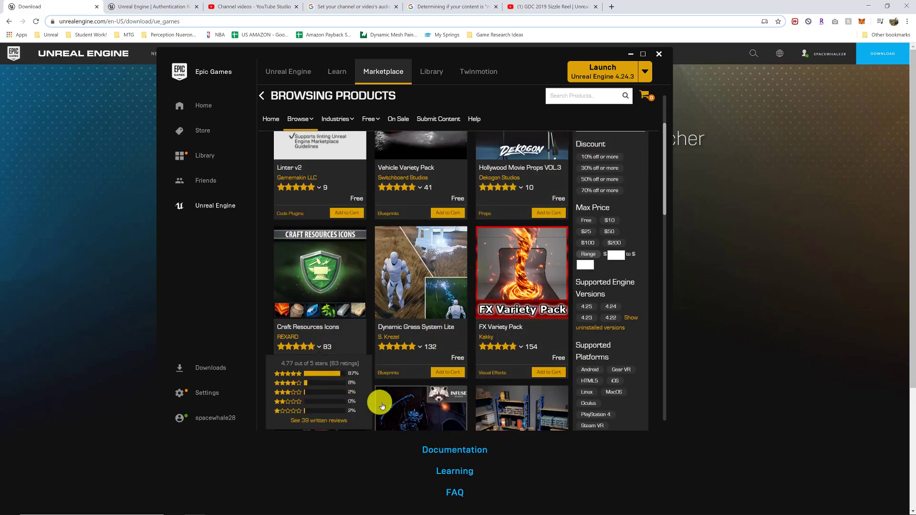
scroll(436, 221, "up", 2)
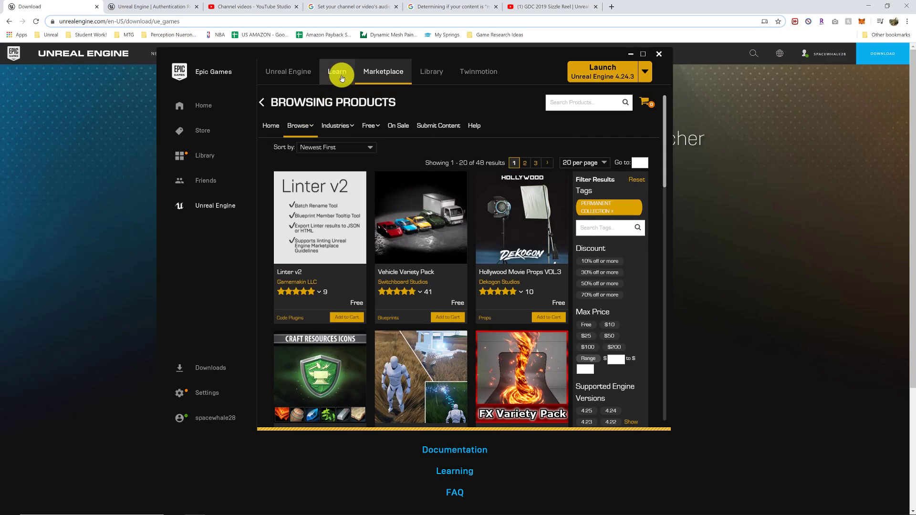
- Open the Learn section and look through the quick start guides and Engine Feature Samples
left_click(341, 76)
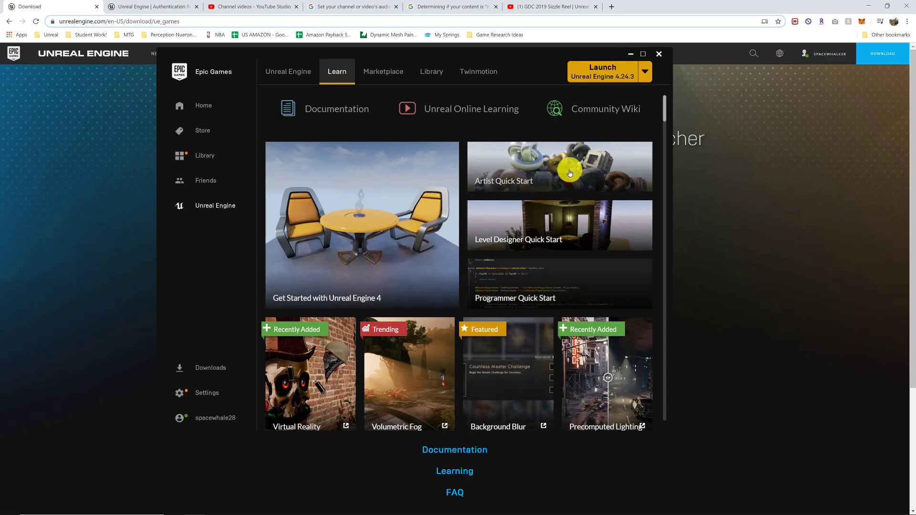
scroll(556, 239, "down", 1)
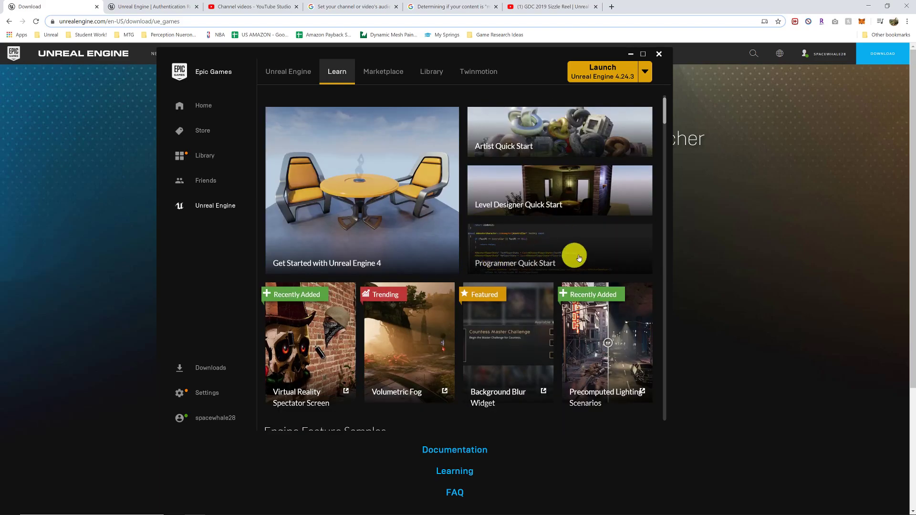
scroll(581, 265, "down", 4)
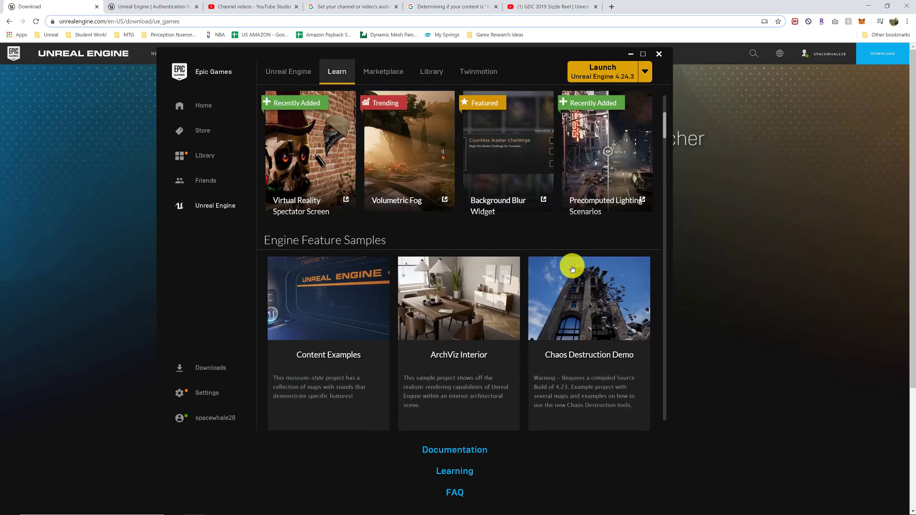
scroll(294, 198, "down", 2)
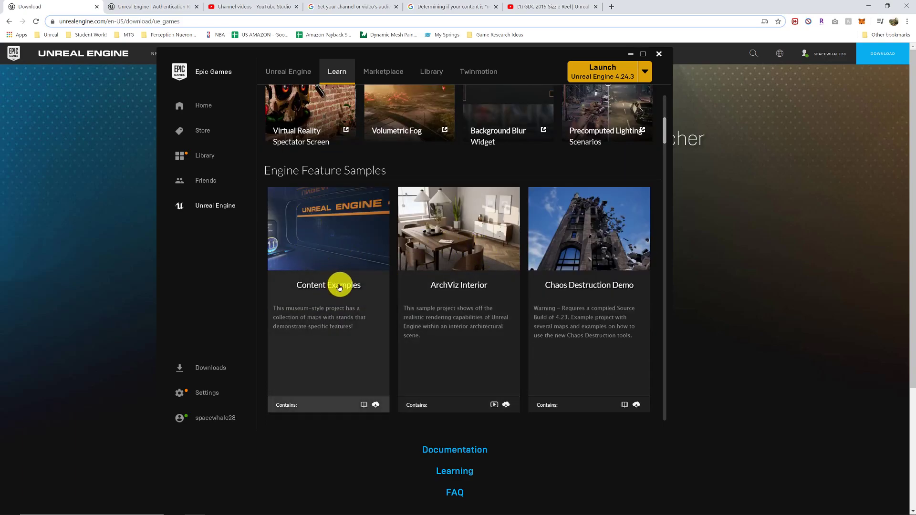
- Open the Content Examples sample project and view its preview images and details
left_click(352, 243)
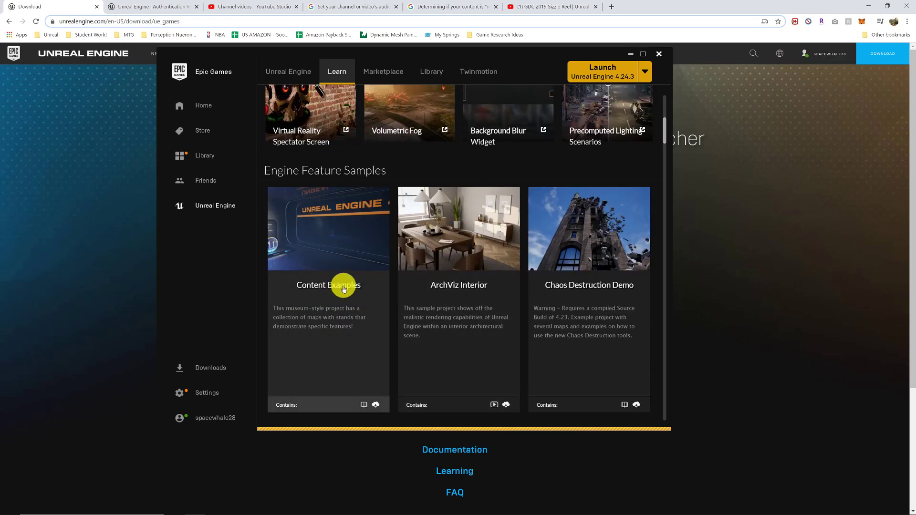
scroll(472, 268, "down", 3)
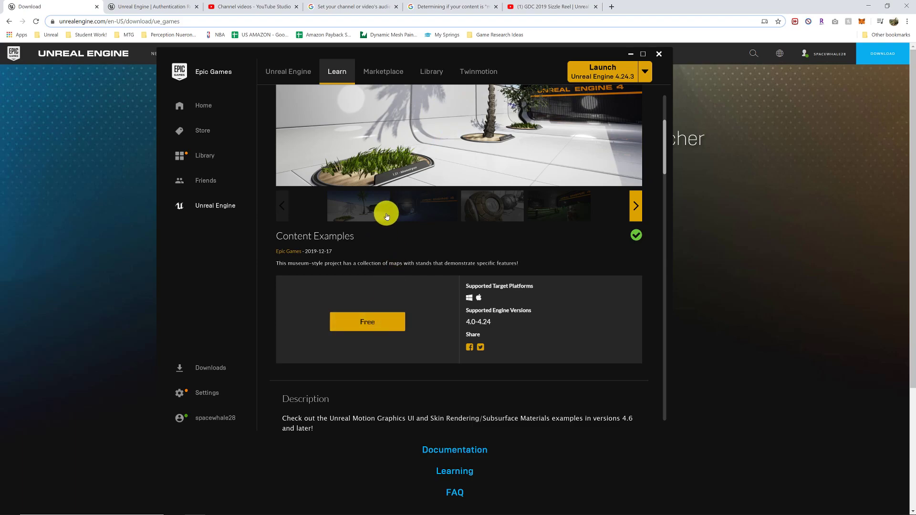
left_click(417, 205)
scroll(502, 216, "up", 2)
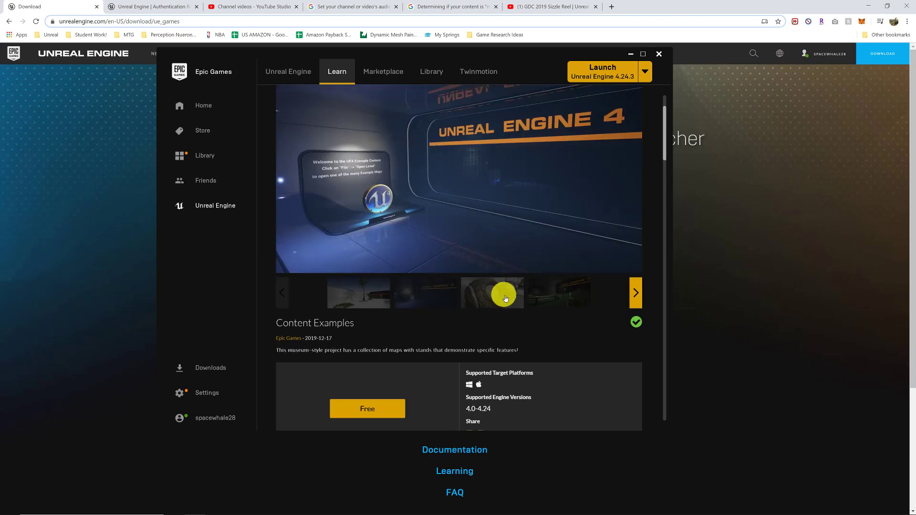
left_click(637, 294)
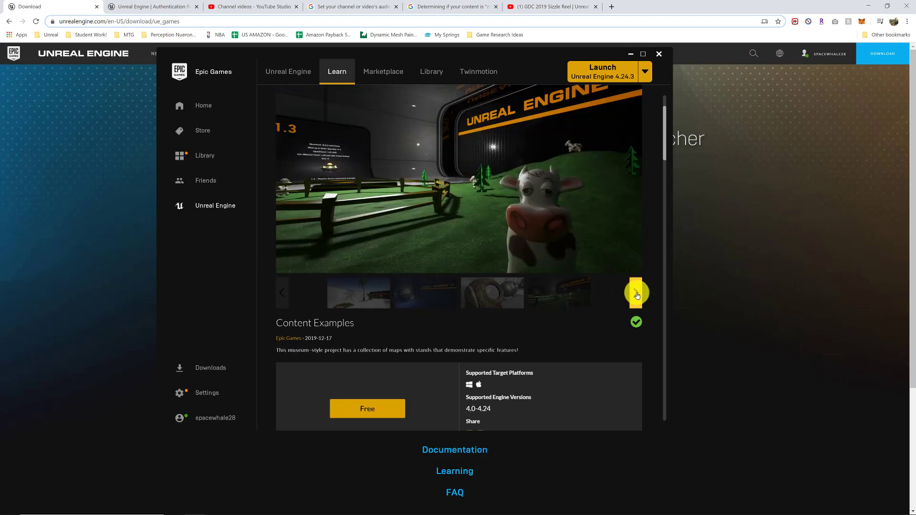
left_click(500, 303)
left_click(347, 300)
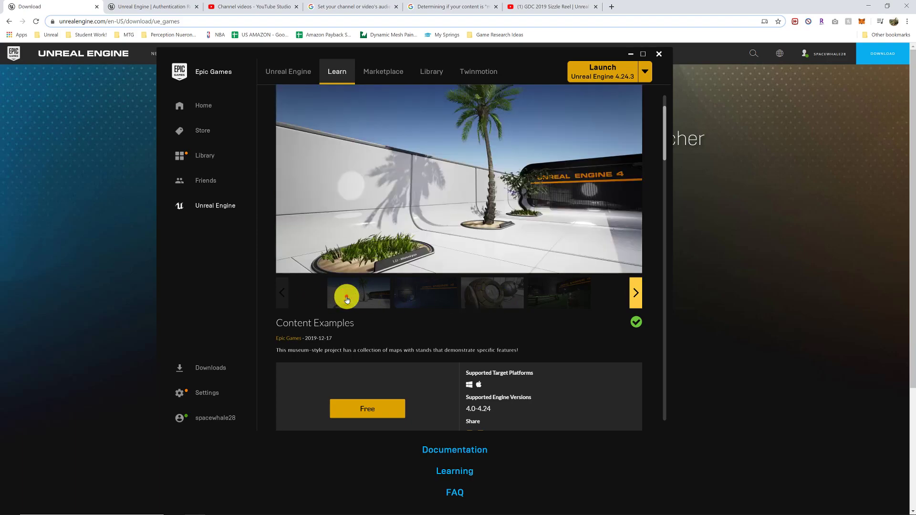
left_click(425, 295)
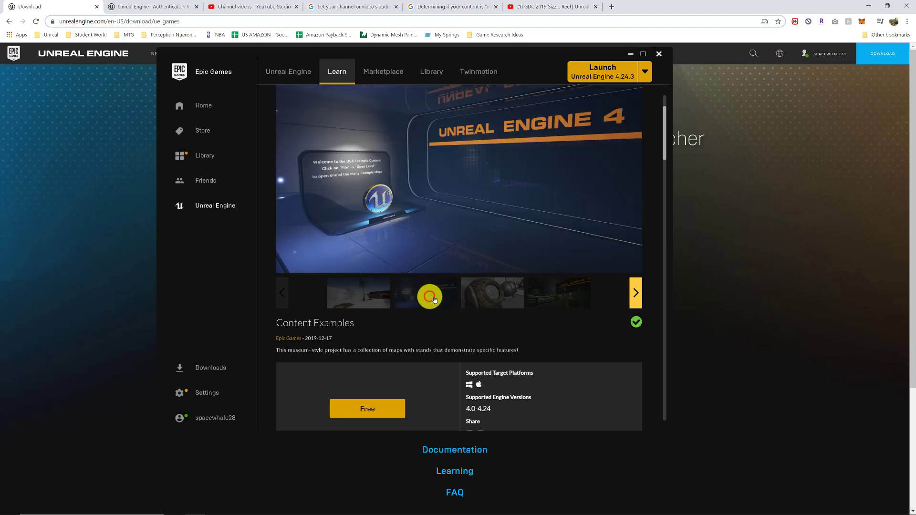
left_click(496, 298)
left_click(453, 292)
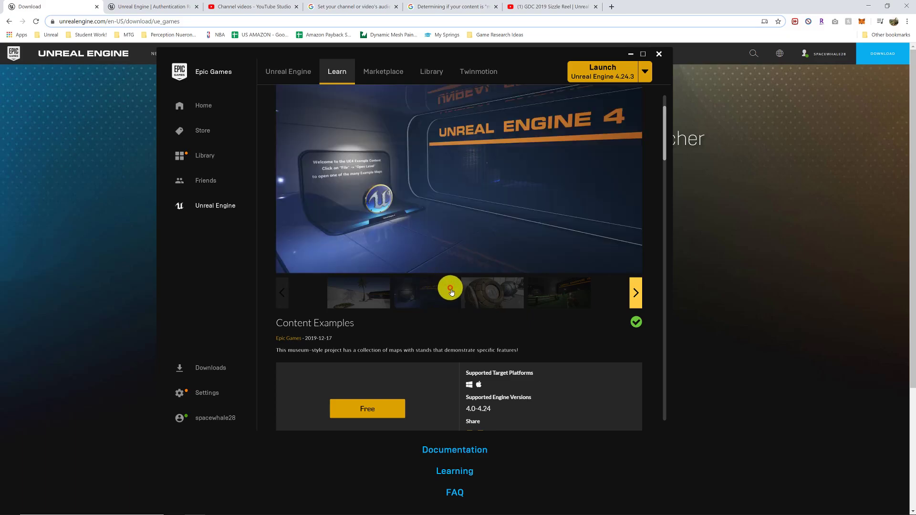
scroll(482, 329, "down", 3)
- Return to the Unreal Engine library and look through My Projects, ending back at the Engine Versions
left_click(432, 72)
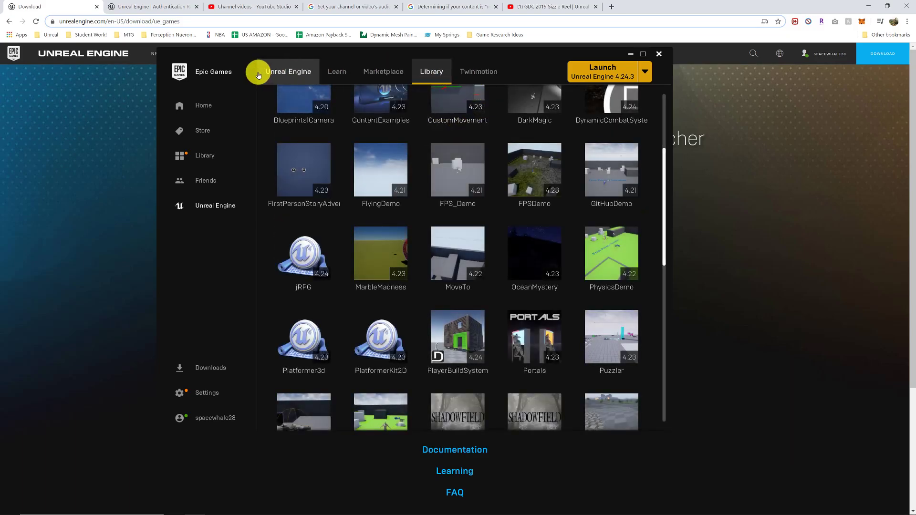
scroll(482, 272, "down", 8)
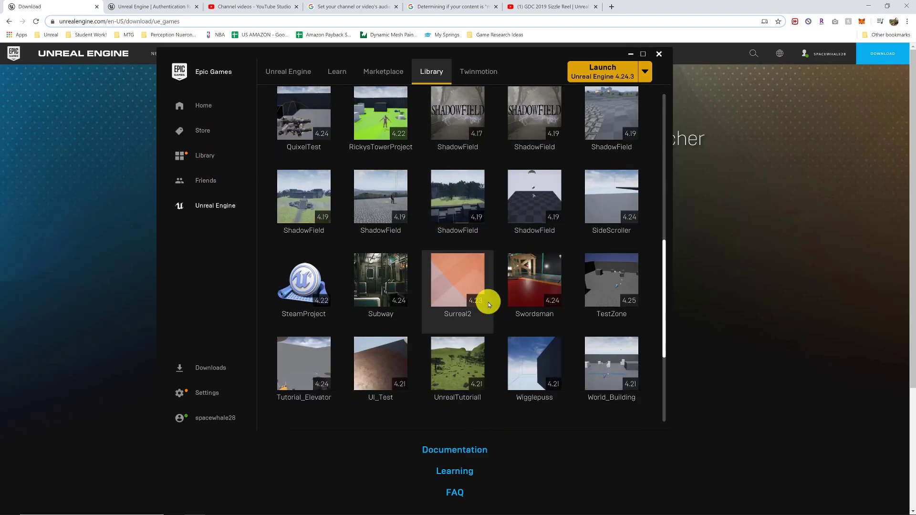
scroll(540, 311, "down", 2)
left_click_drag(667, 347, 644, 130)
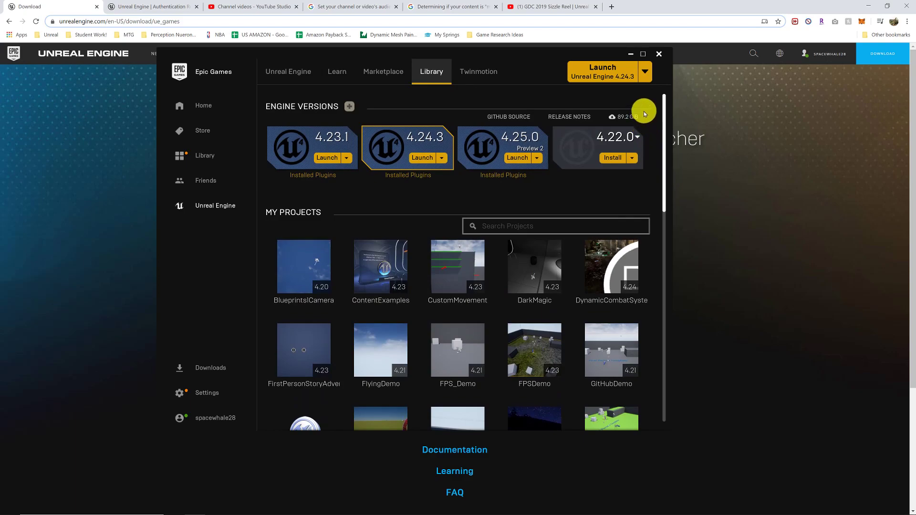